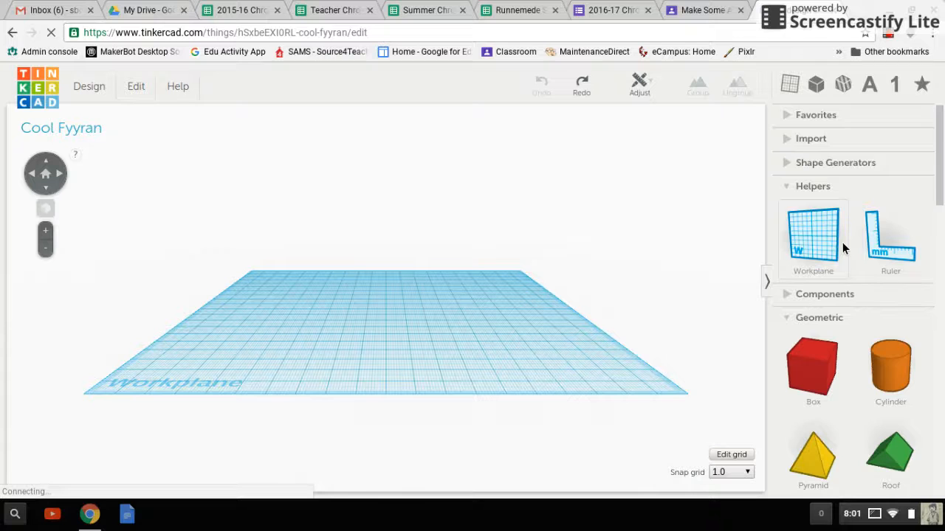
Place a cone on the workplane, a little left of its centre
scroll(843, 244, "down", 3)
scroll(842, 242, "down", 4)
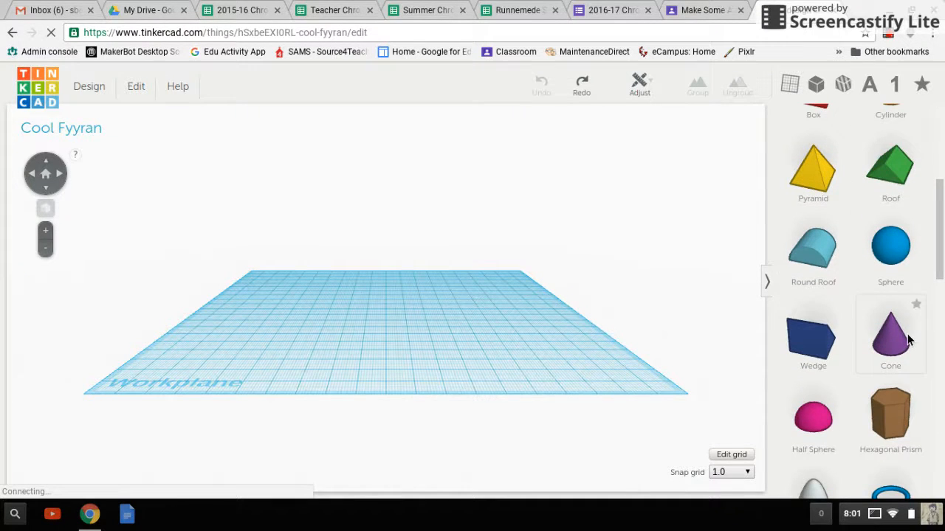
left_click_drag(908, 340, 348, 346)
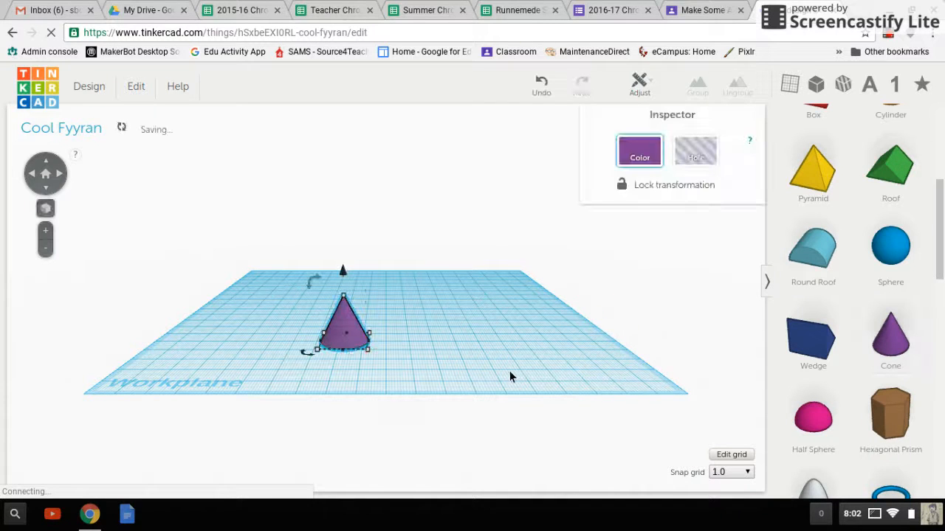
left_click(485, 354)
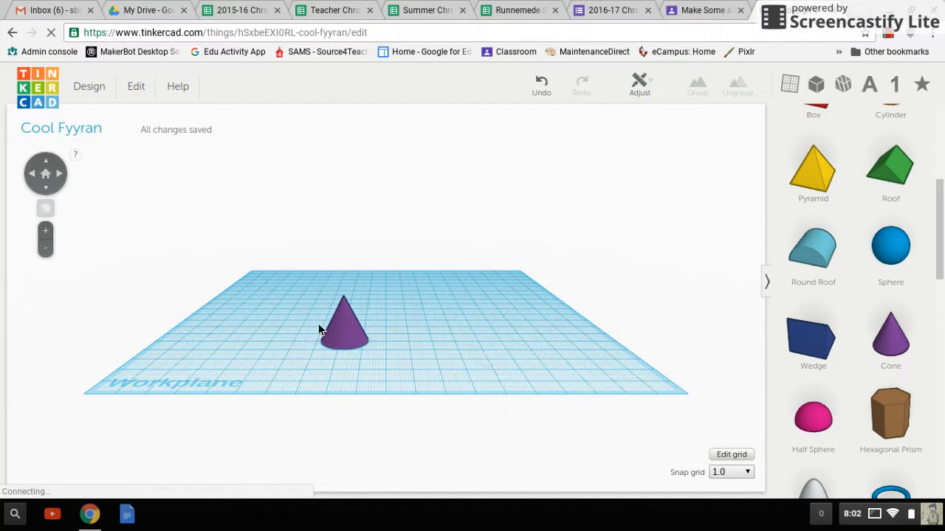
Duplicate the cone and move the copy just to the right of the original
left_click(353, 343)
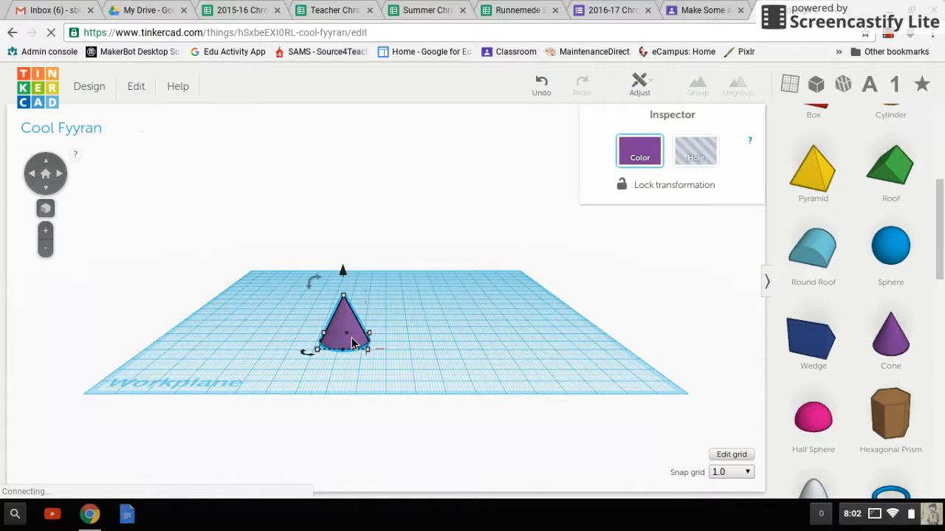
key("ctrl+c")
key("ctrl+v")
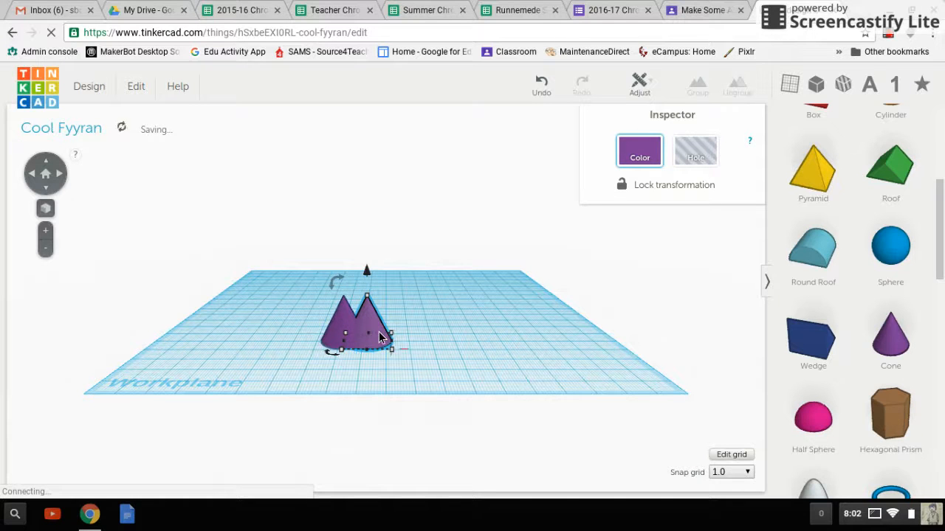
left_click_drag(378, 330, 404, 331)
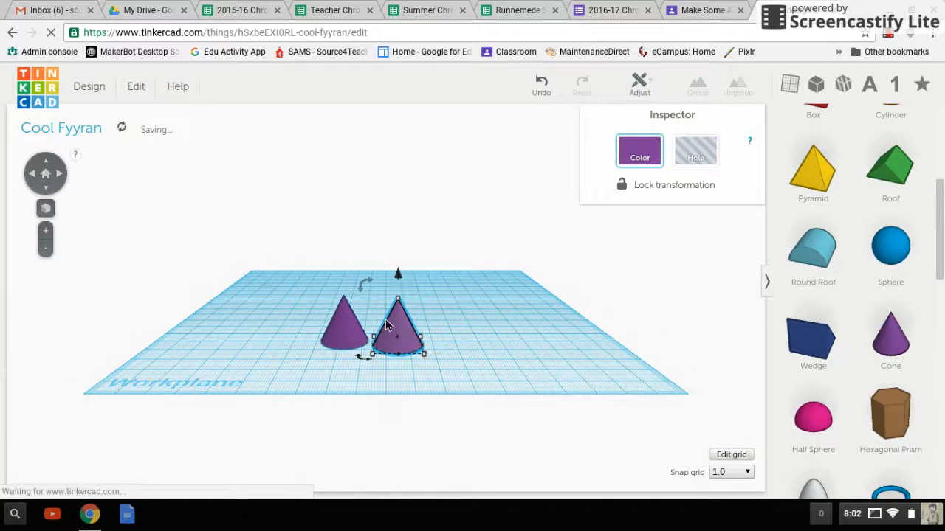
left_click(45, 174)
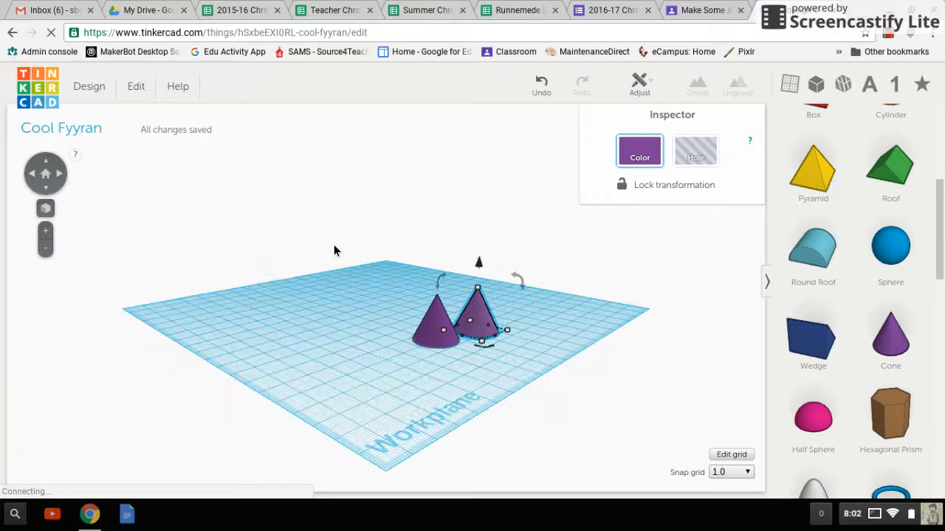
left_click_drag(519, 282, 481, 256)
key("ctrl+z")
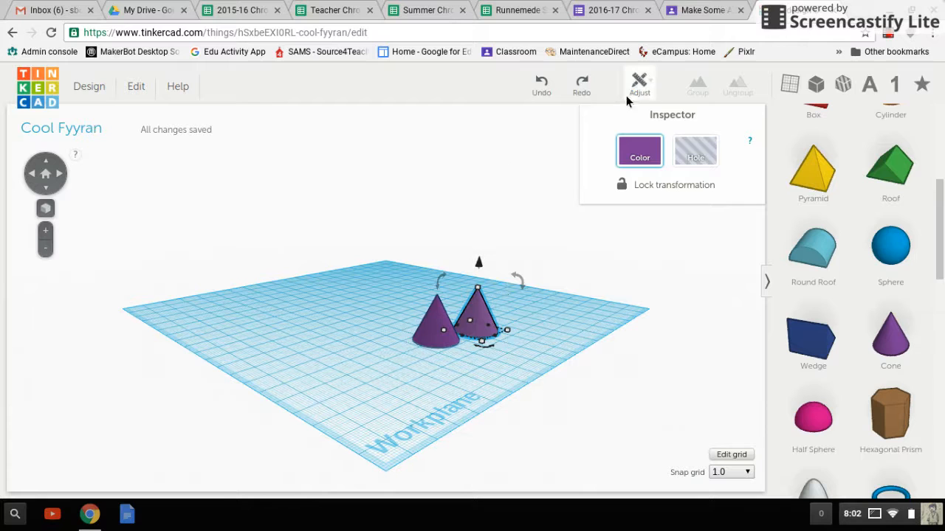
left_click(648, 86)
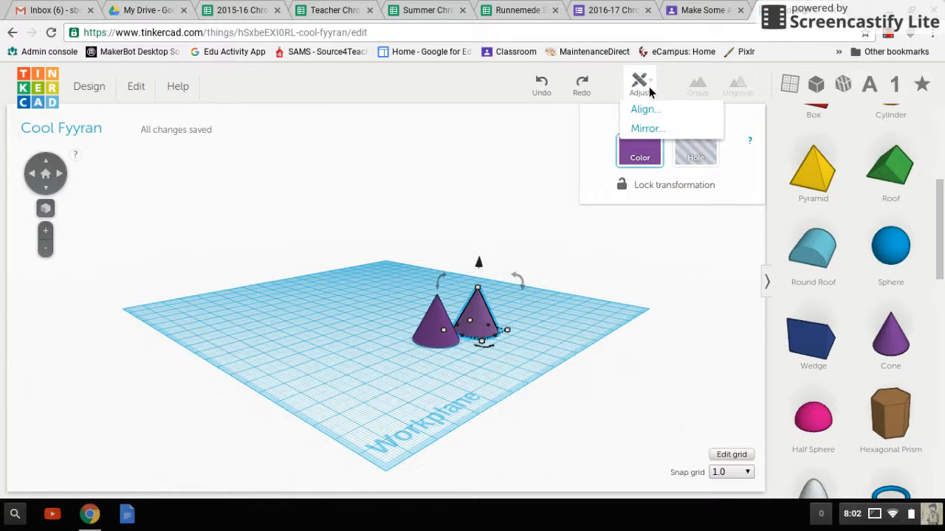
left_click(652, 111)
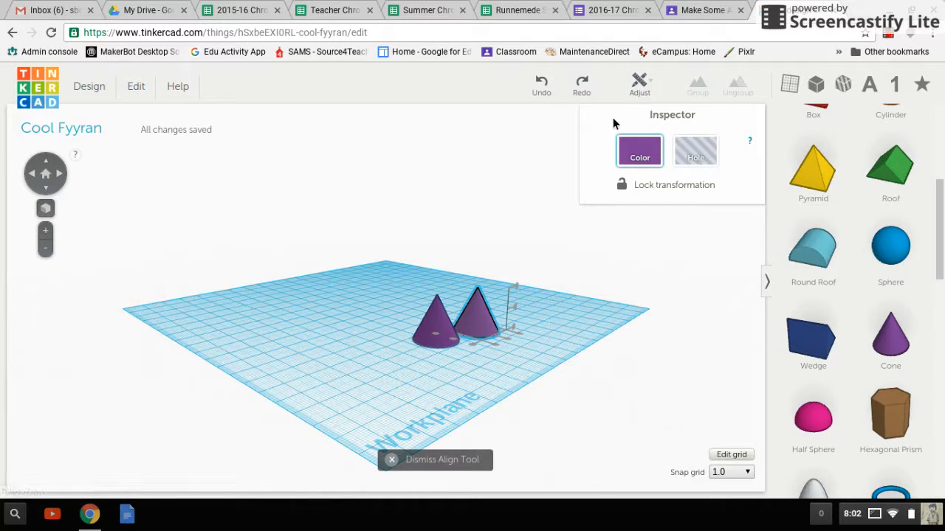
left_click(472, 244)
left_click(639, 86)
left_click(649, 130)
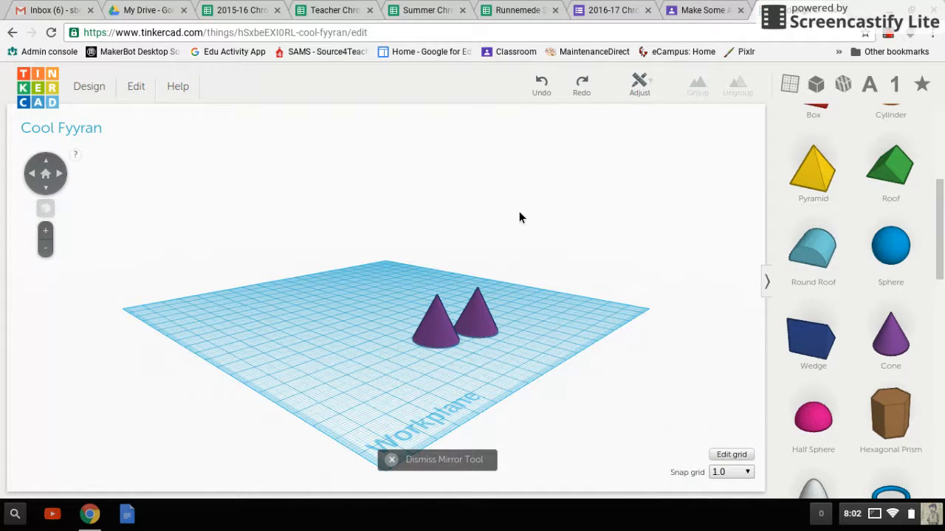
left_click(481, 310)
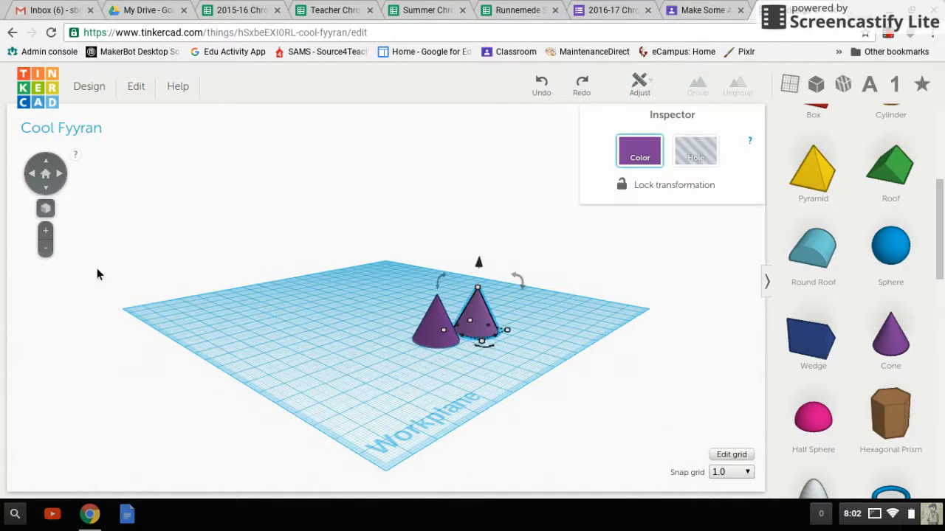
left_click(41, 175)
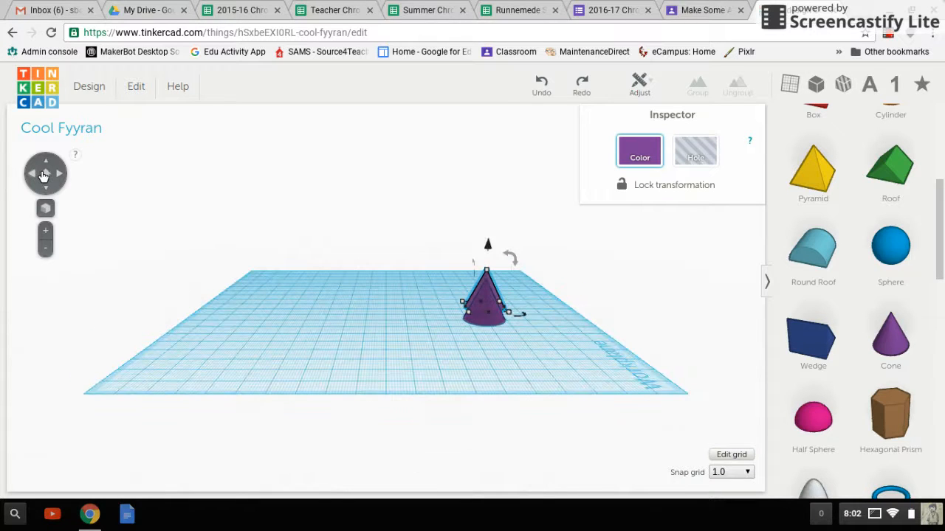
left_click(68, 175)
left_click(68, 176)
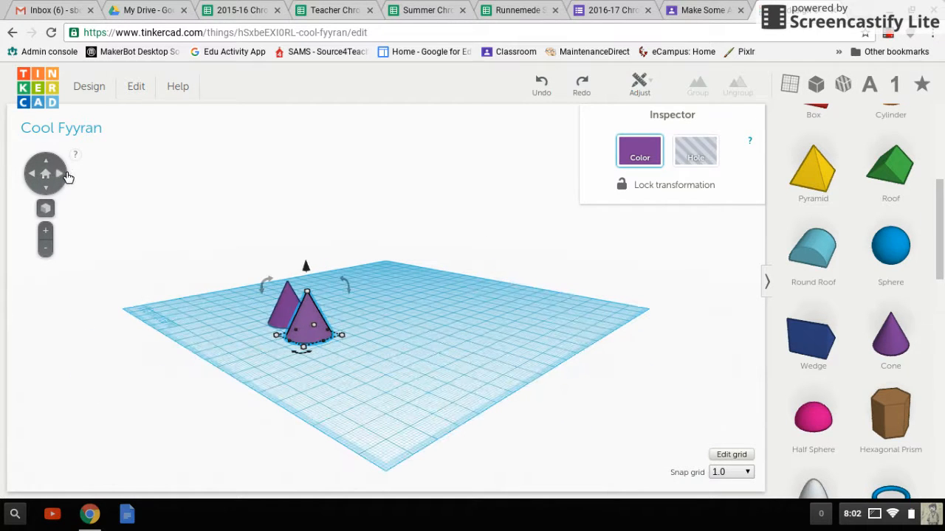
left_click(25, 182)
left_click(45, 174)
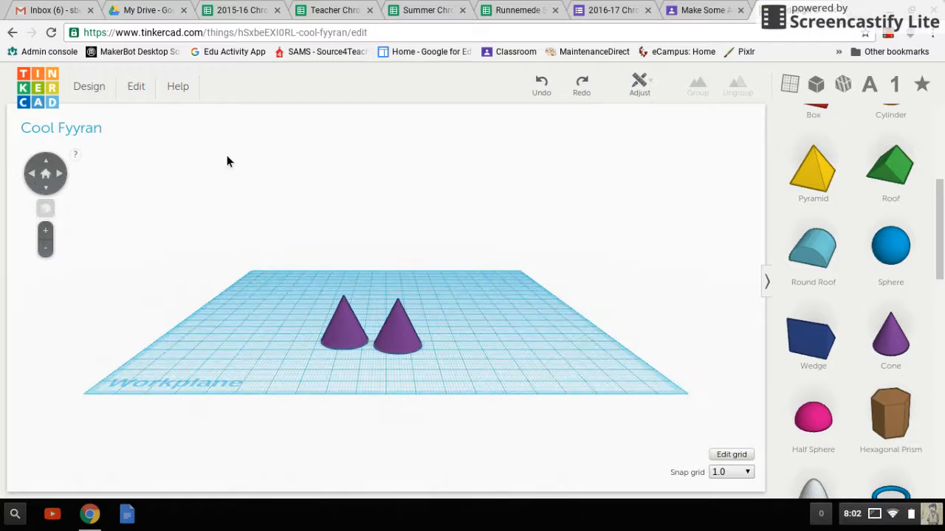
Mirror the copied cone vertically so that it stands on its tip
left_click(407, 333)
left_click(647, 87)
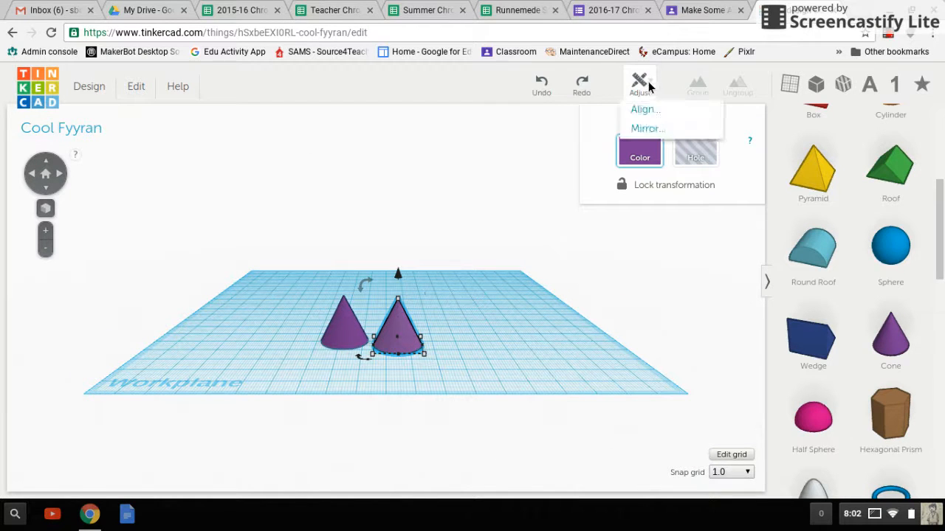
left_click(642, 128)
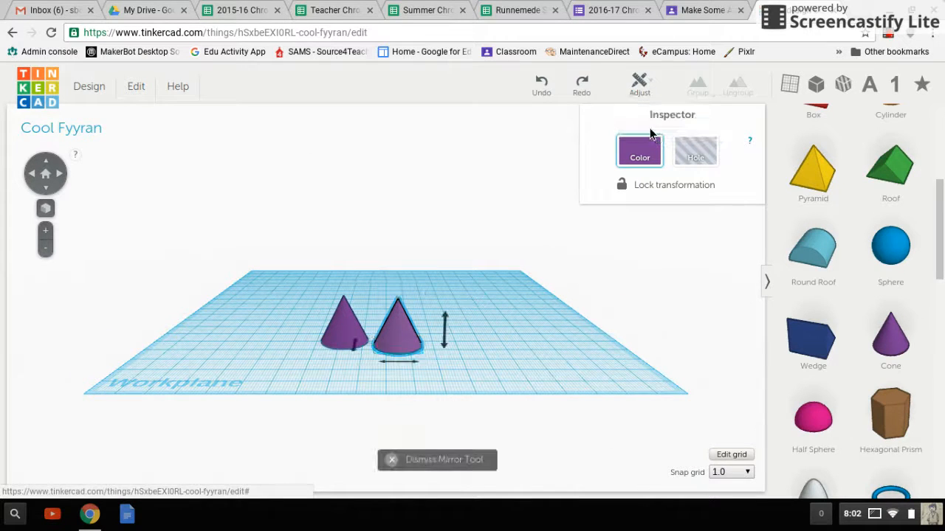
left_click(444, 328)
left_click(503, 322)
Align both cones on their centres in the two horizontal directions so that they overlap on one axis
left_click_drag(504, 323, 302, 305)
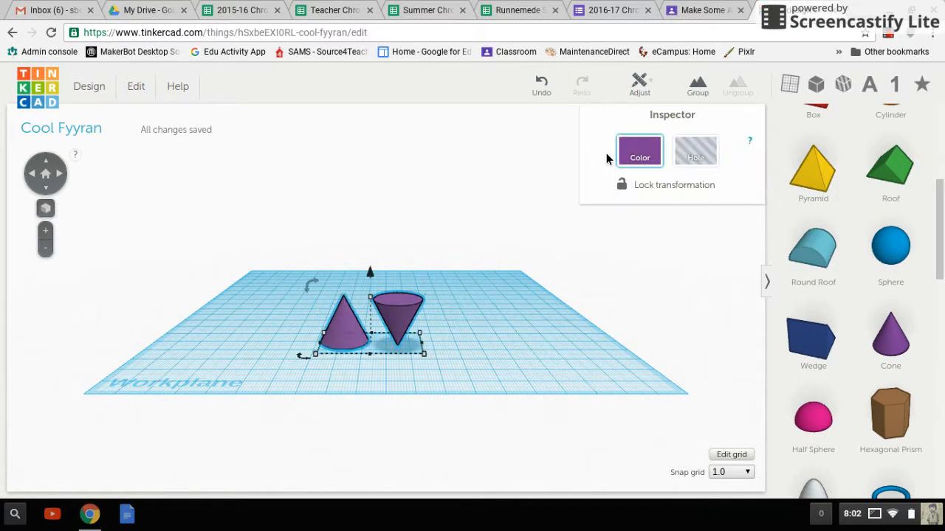
left_click(641, 87)
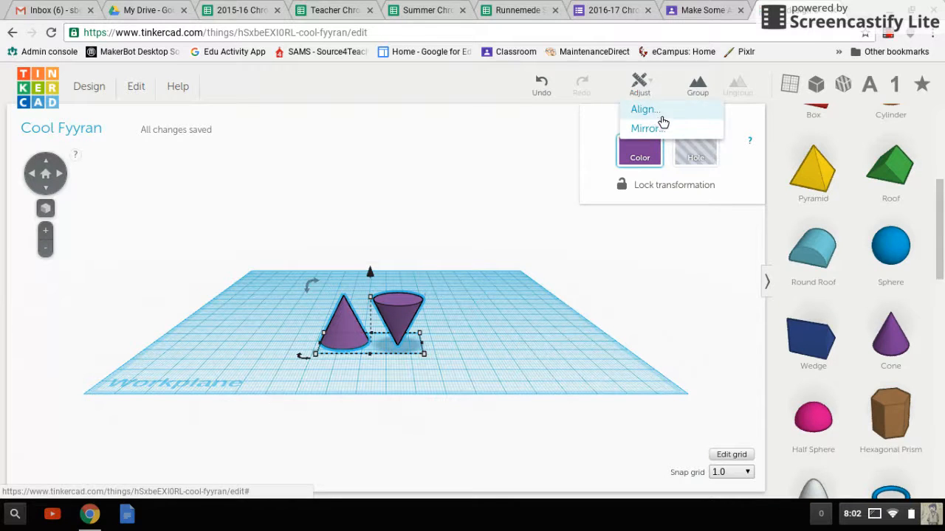
left_click(661, 118)
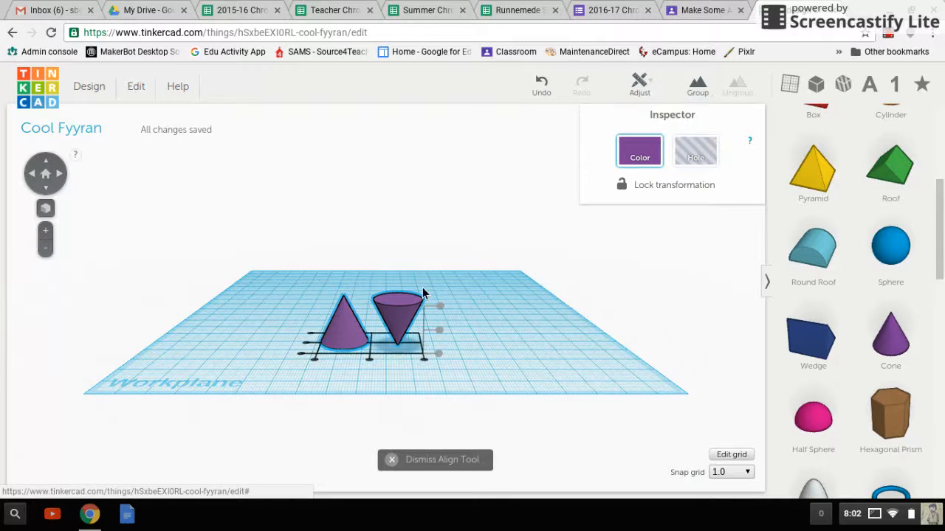
left_click(370, 367)
left_click(337, 348)
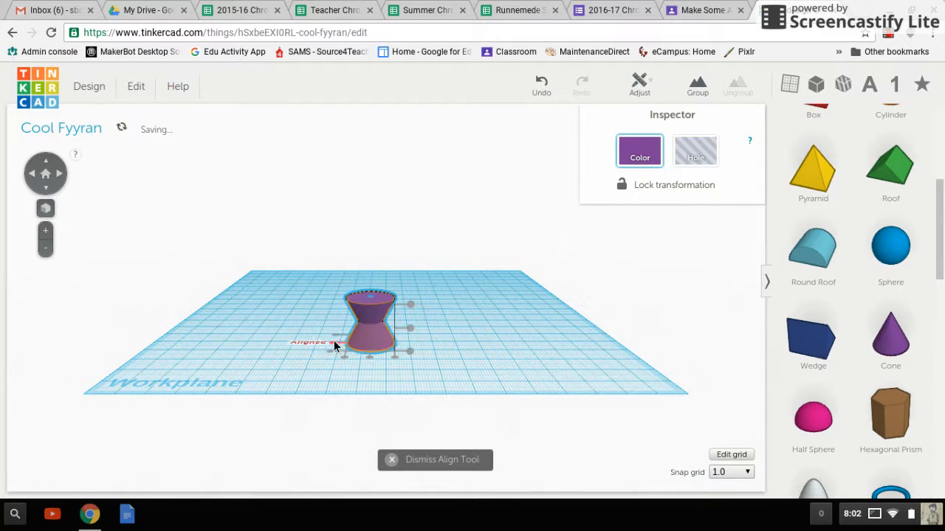
left_click(143, 233)
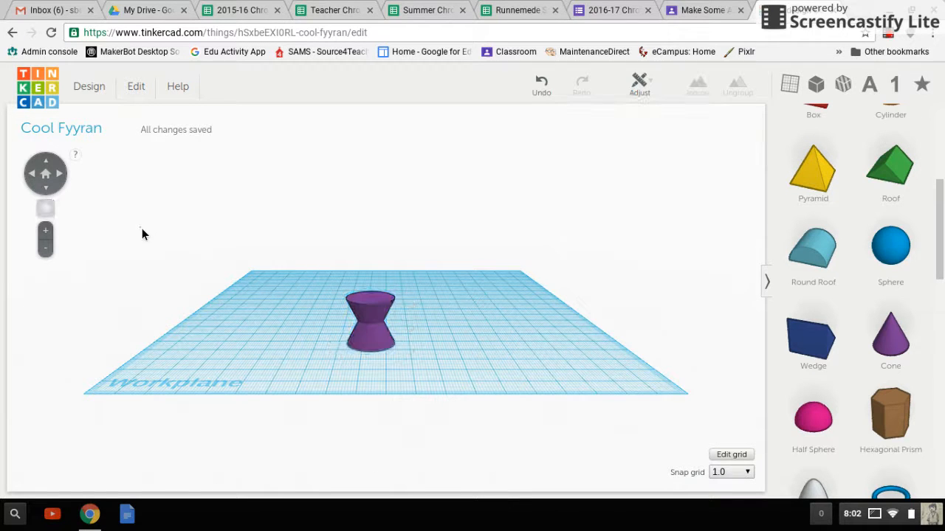
Raise the inverted cone above the upright one until the two tips meet in an hourglass shape
left_click(37, 178)
left_click(36, 179)
left_click(37, 182)
left_click(37, 182)
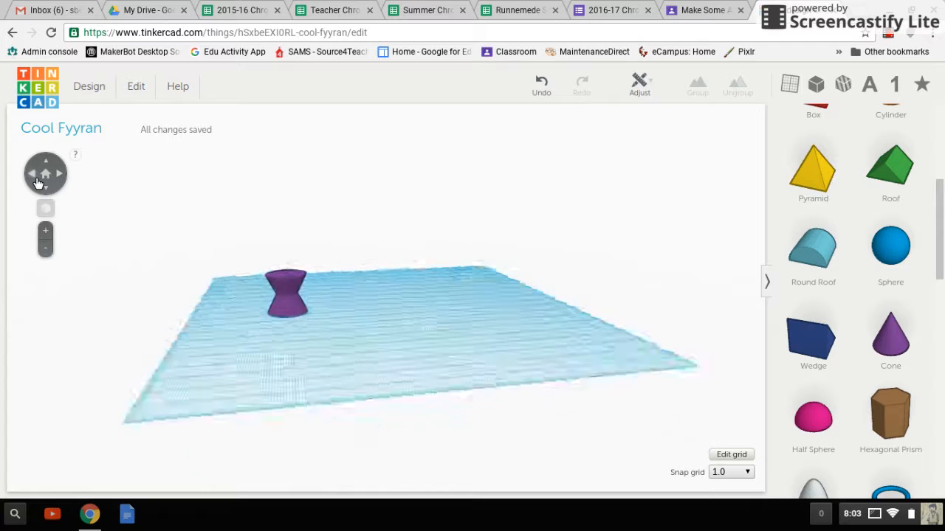
left_click_drag(435, 363, 414, 323)
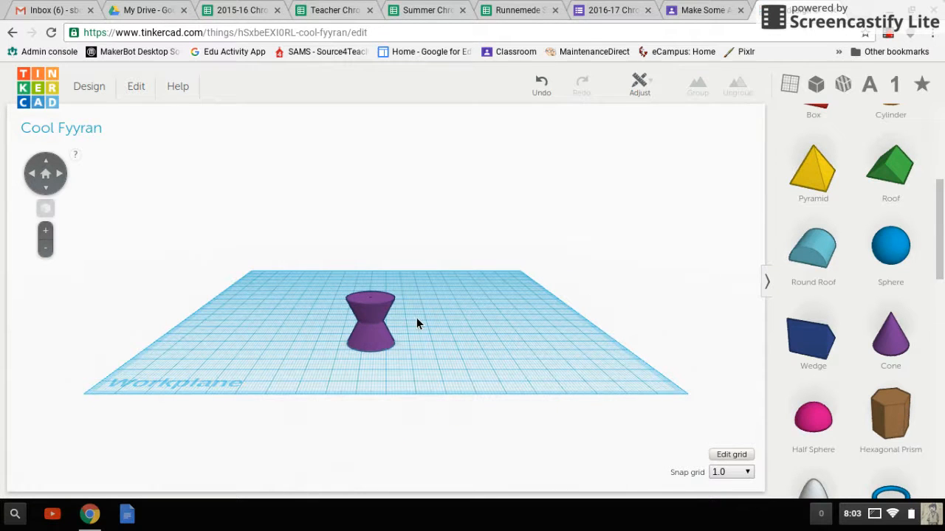
left_click(371, 315)
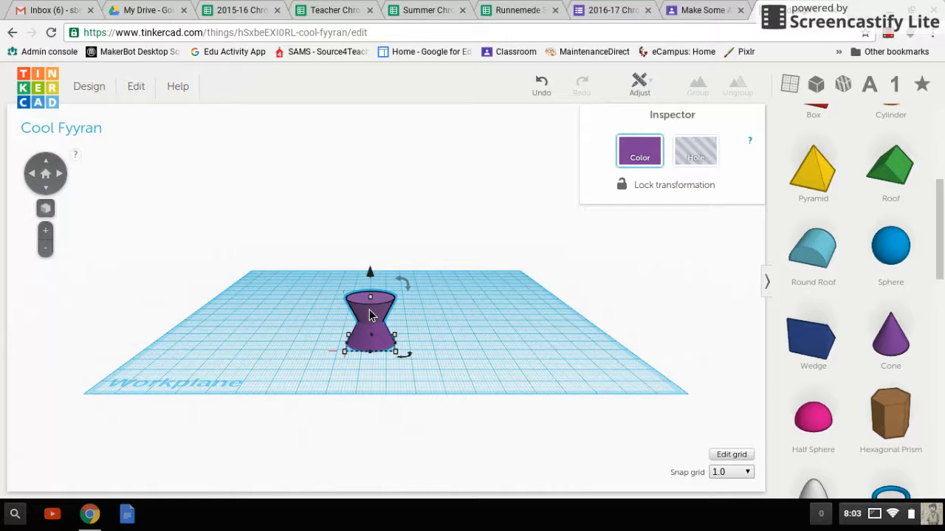
key("ctrl+Up")
key("ctrl+Up")
key("ctrl+Up")
key("ctrl+Up")
key("ctrl+Up")
key("ctrl+Up")
key("ctrl+Up")
key("ctrl+Up")
key("ctrl+Up")
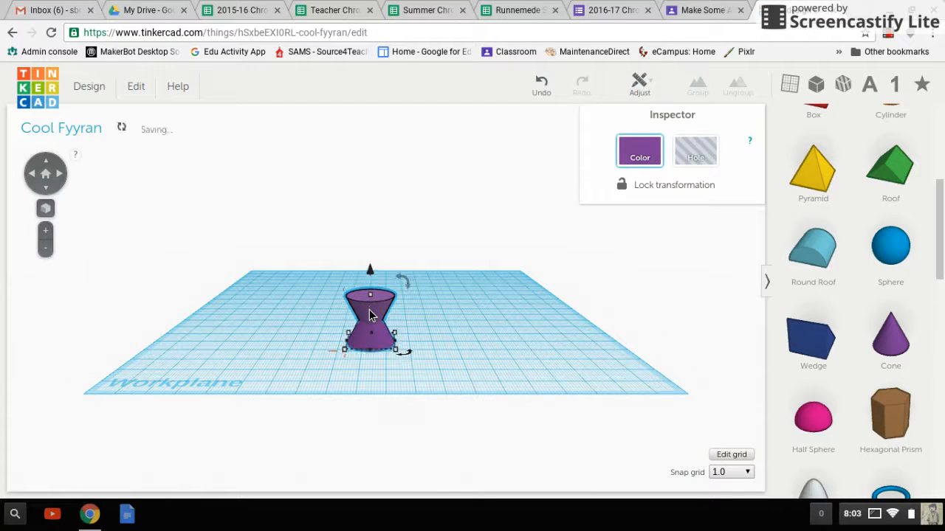
key("ctrl+Up")
key("ctrl+Up")
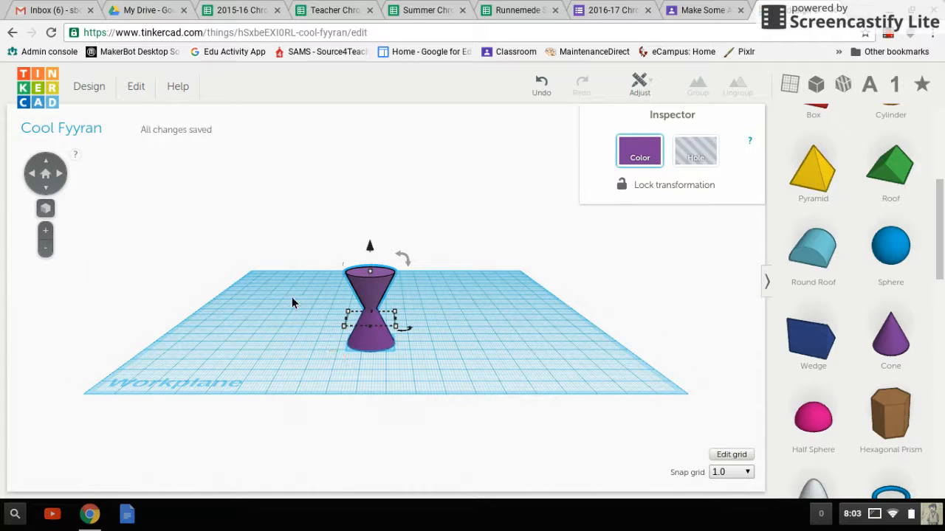
left_click(302, 349)
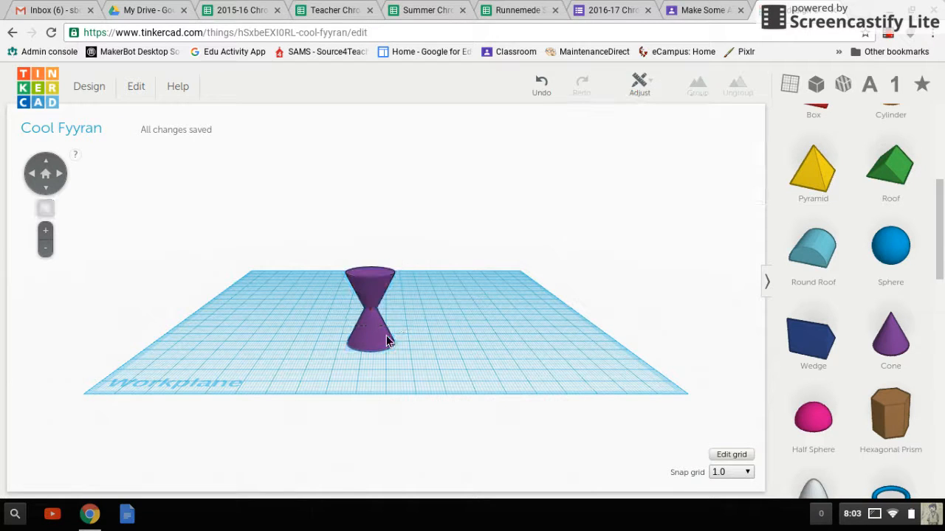
left_click(34, 177)
left_click(34, 178)
left_click(34, 178)
left_click(34, 178)
left_click(34, 178)
left_click(34, 178)
left_click(34, 178)
left_click(34, 178)
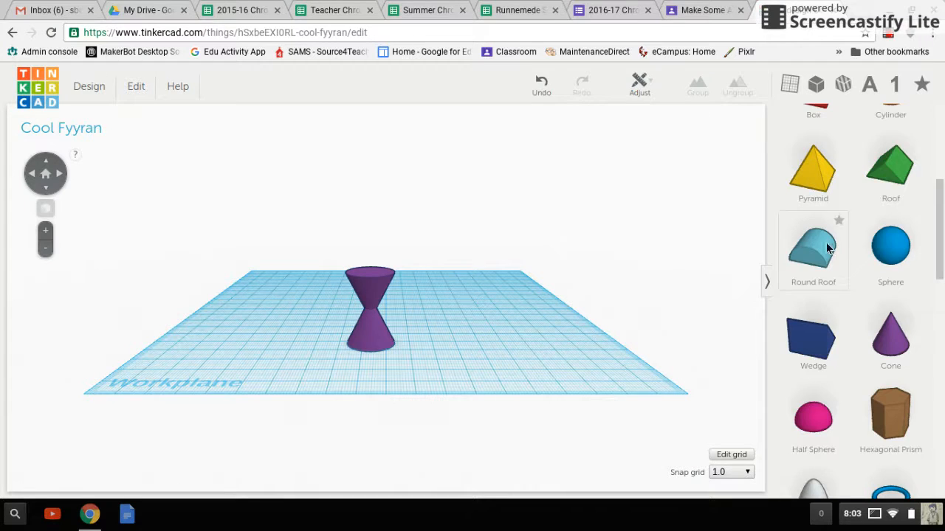
Place a red box on the workplane to the right of the hourglass
scroll(833, 296, "down", 3)
scroll(826, 246, "up", 5)
scroll(826, 248, "down", 5)
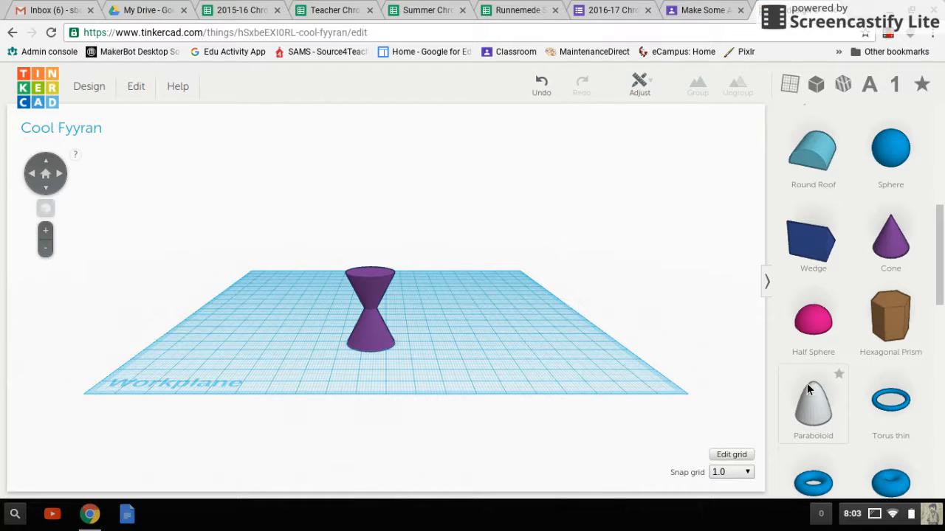
scroll(829, 406, "down", 2)
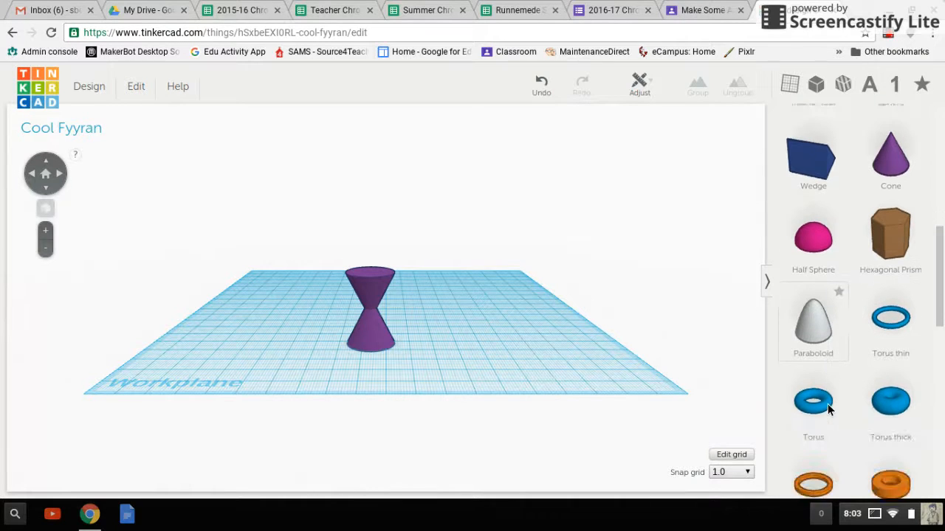
scroll(827, 405, "up", 10)
scroll(828, 404, "up", 1)
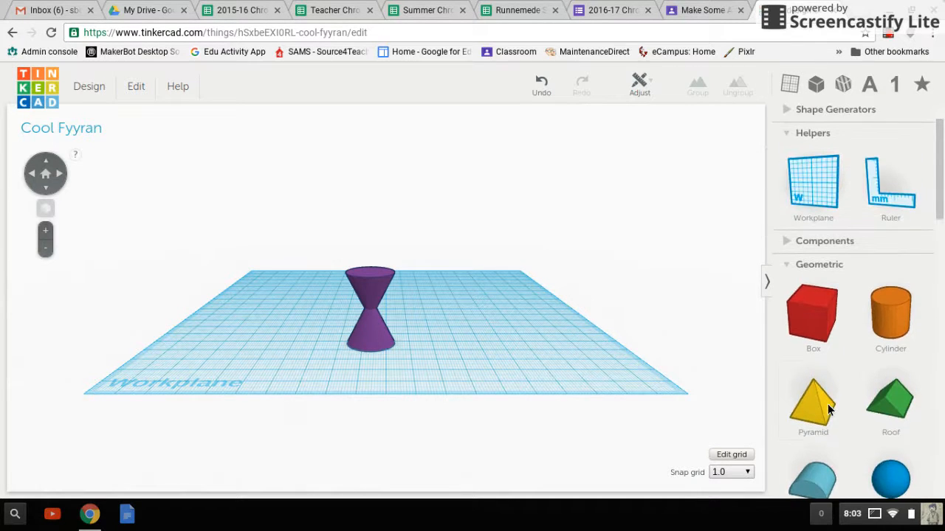
left_click_drag(825, 332, 484, 356)
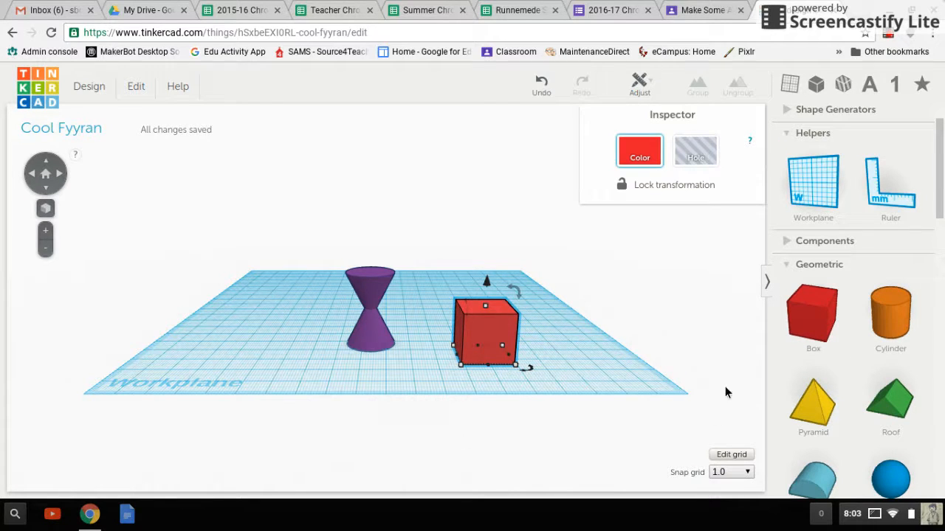
Add a cylinder overlapping the right part of the red box and turn it into a hole
left_click_drag(893, 324, 497, 362)
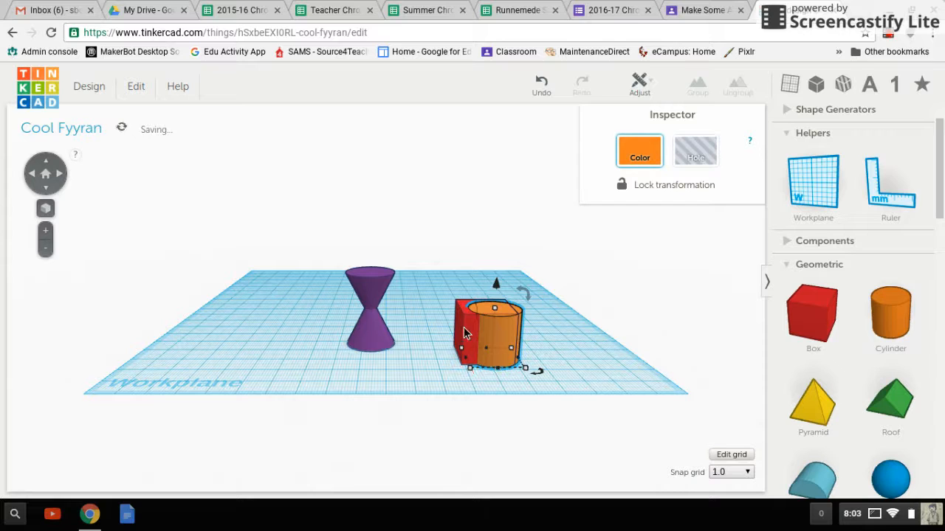
left_click(697, 157)
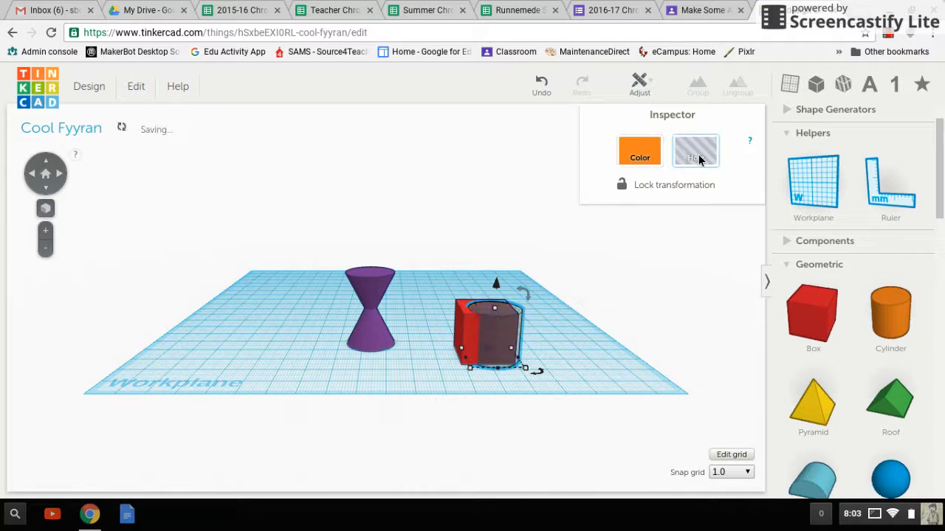
Group the red box with the cylinder hole to cut it, and rotate the cut box a quarter turn so its hollow faces upward
left_click_drag(566, 323, 444, 328)
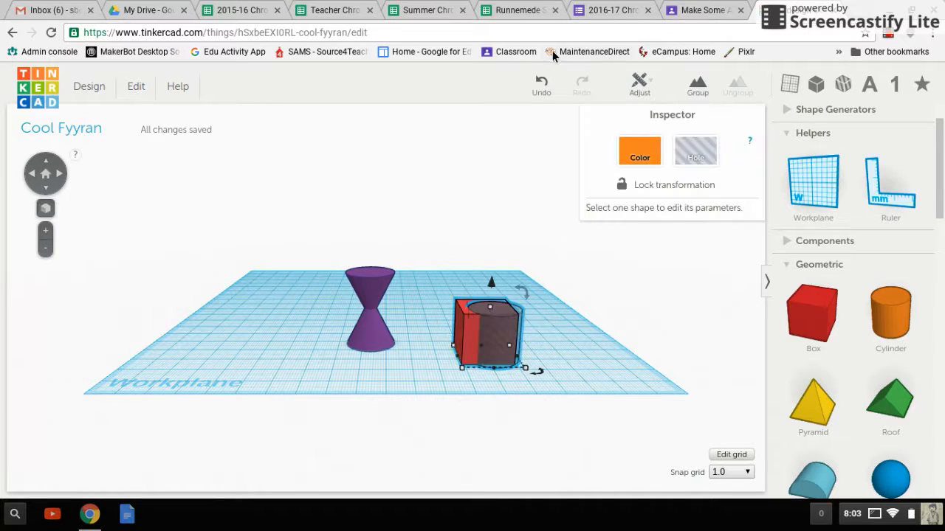
left_click(700, 87)
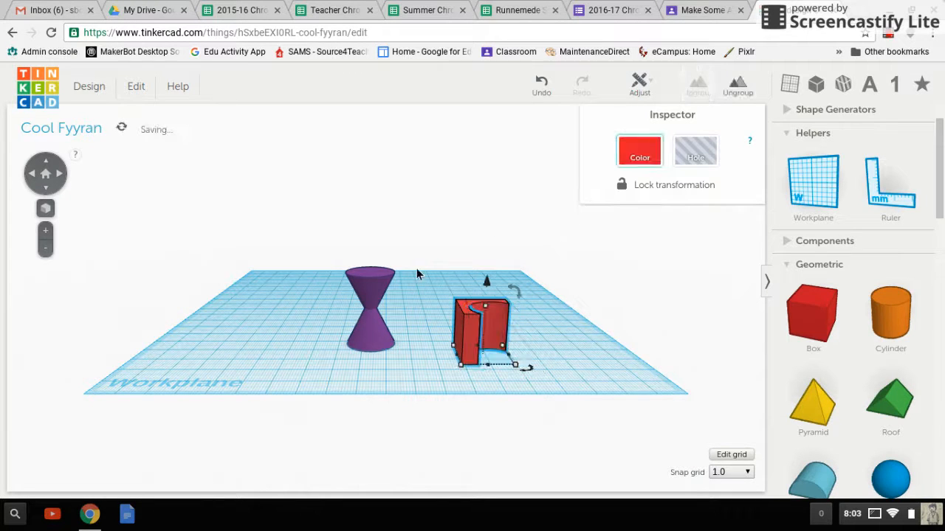
left_click(60, 188)
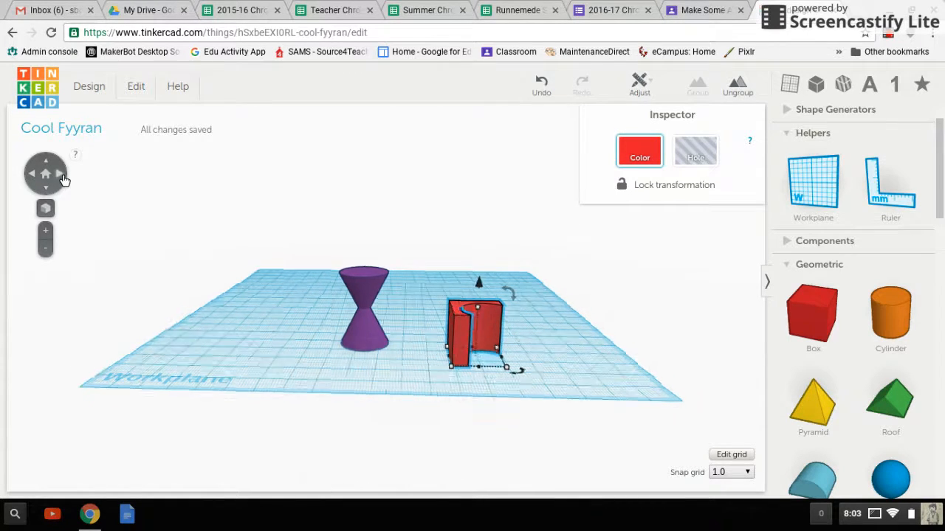
left_click_drag(313, 322, 364, 329)
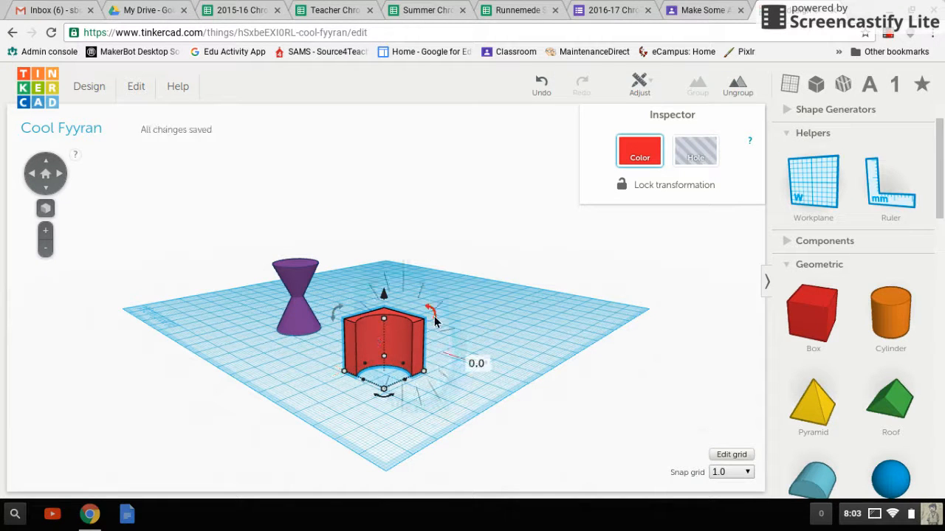
left_click_drag(434, 317, 378, 290)
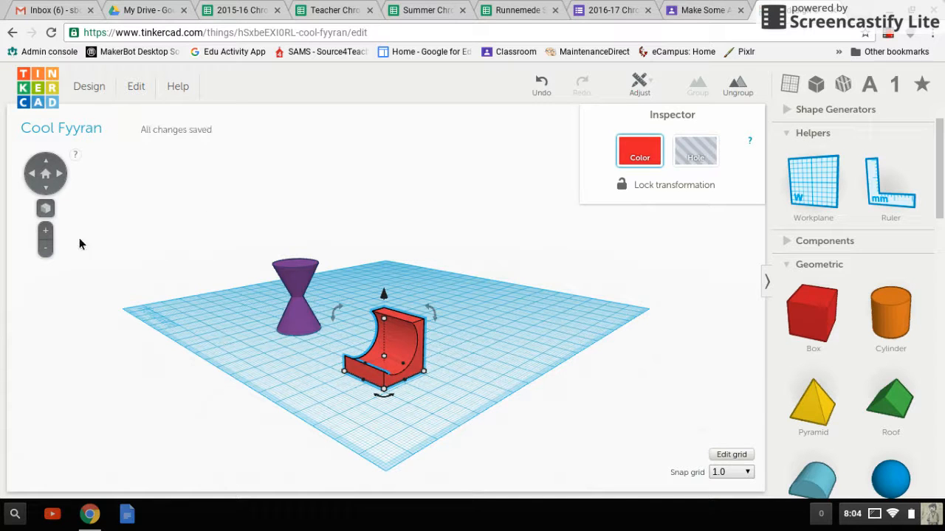
Place a half-cylinder overlapping the front of the red cut box and raise it slightly above the workplane
left_click(38, 183)
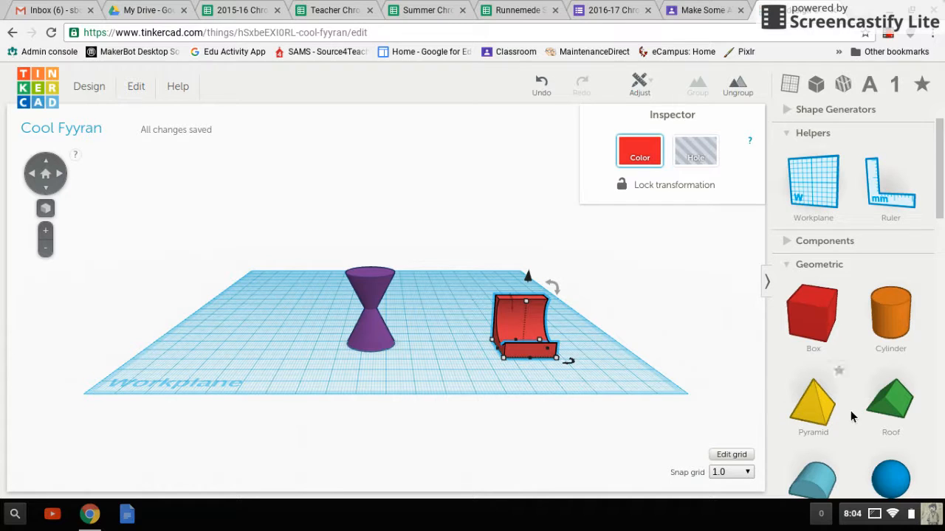
left_click_drag(812, 483, 531, 365)
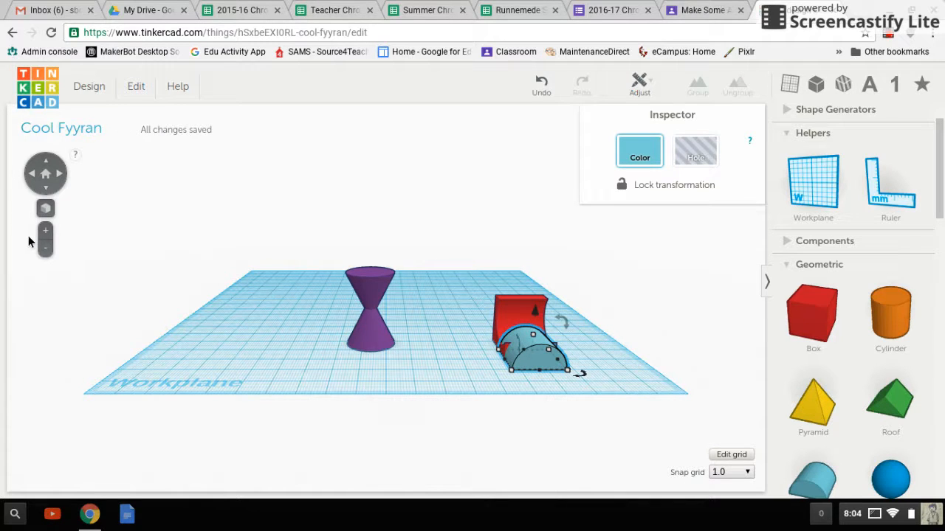
key("Up")
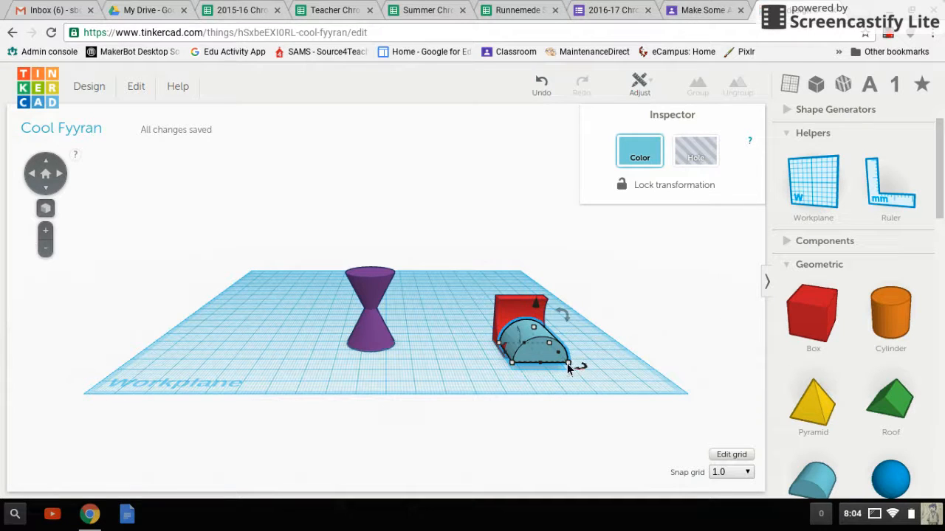
Turn the half-cylinder into a hole and group it with the red part to cut away the overlap
left_click_drag(618, 389, 466, 283)
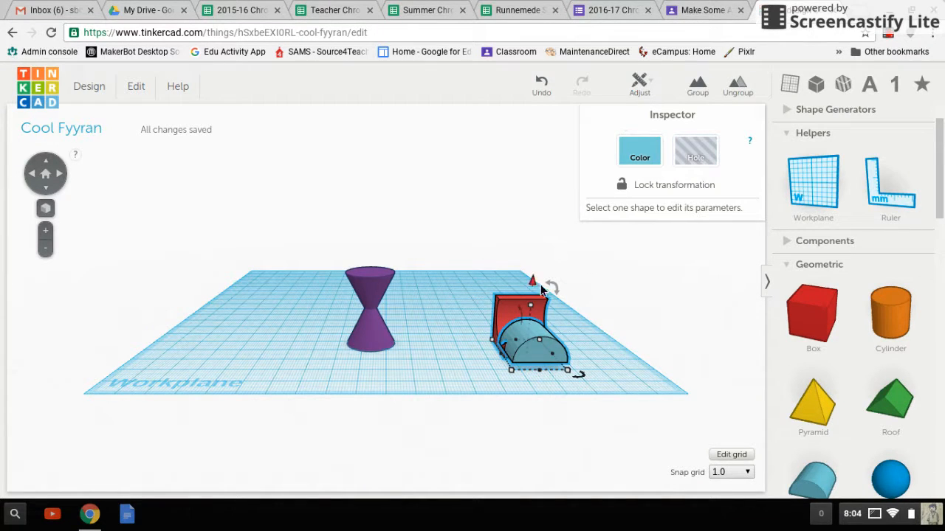
left_click(576, 339)
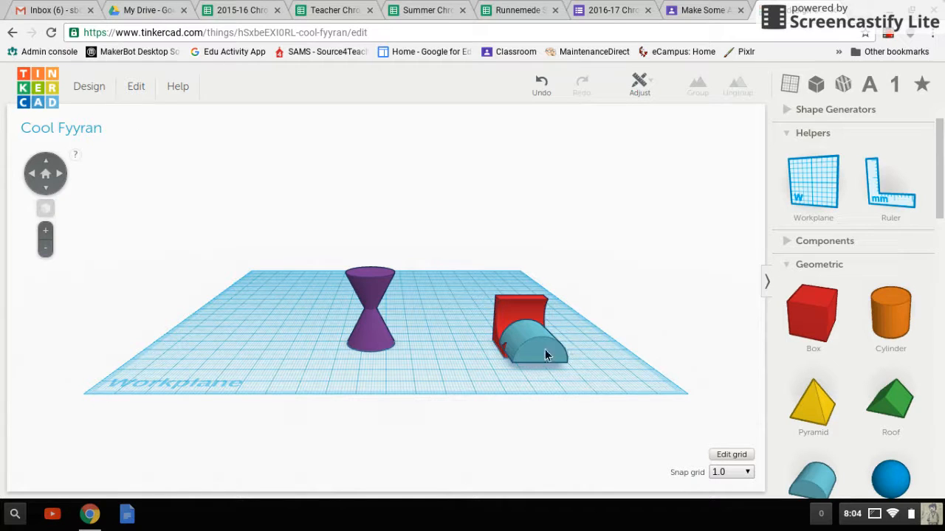
left_click(544, 353)
left_click(695, 157)
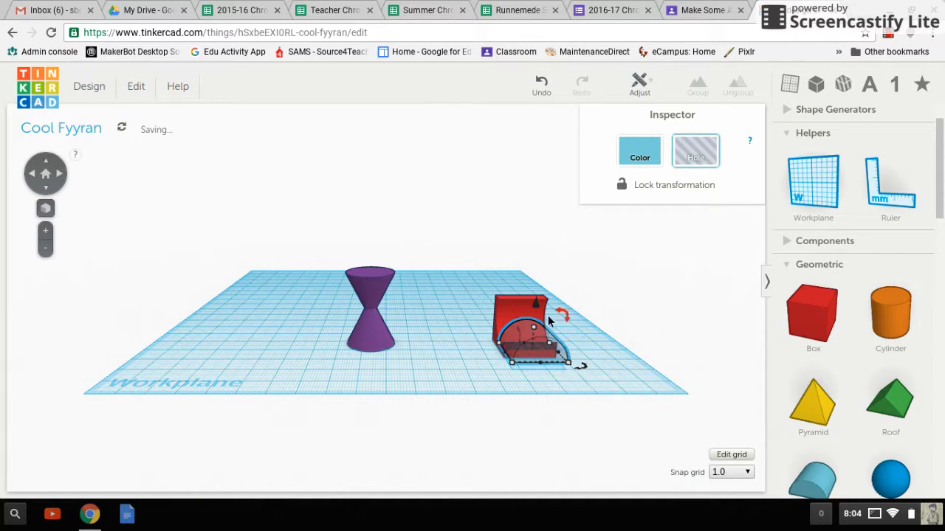
left_click_drag(641, 347, 485, 299)
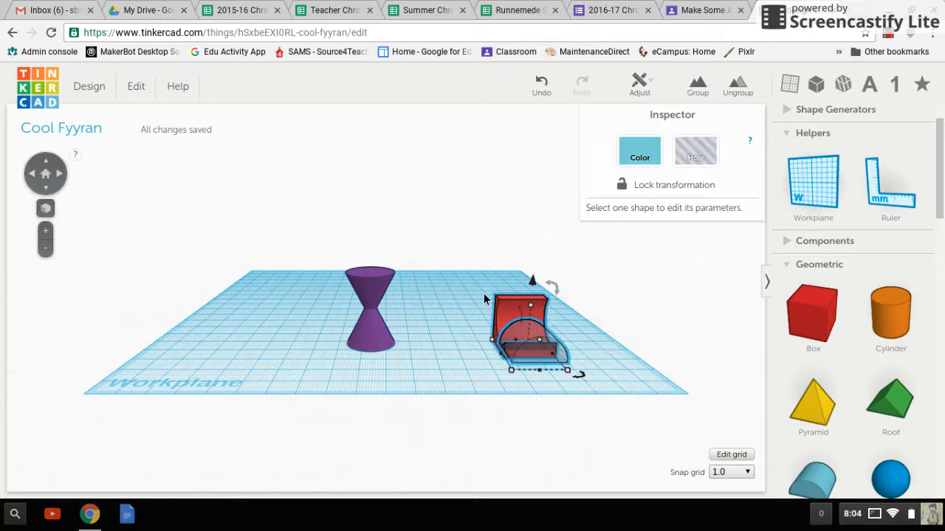
left_click(690, 86)
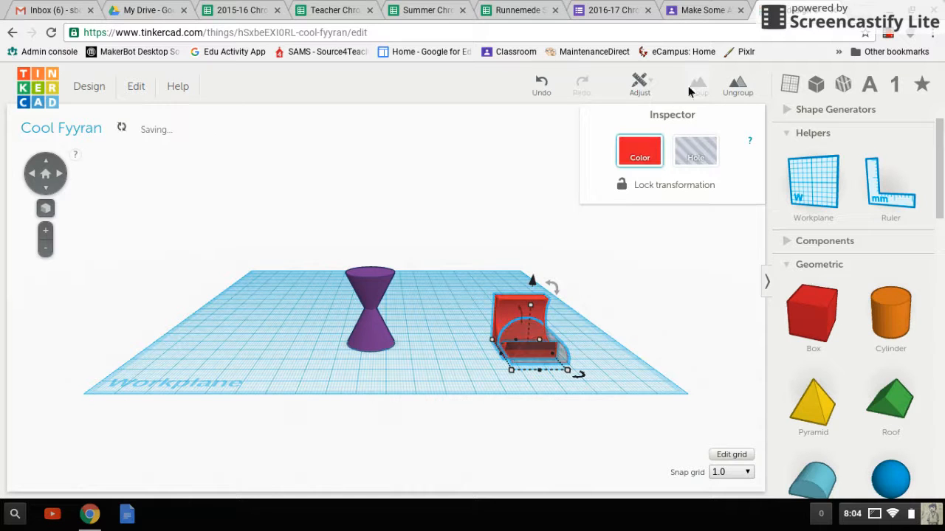
left_click(463, 332)
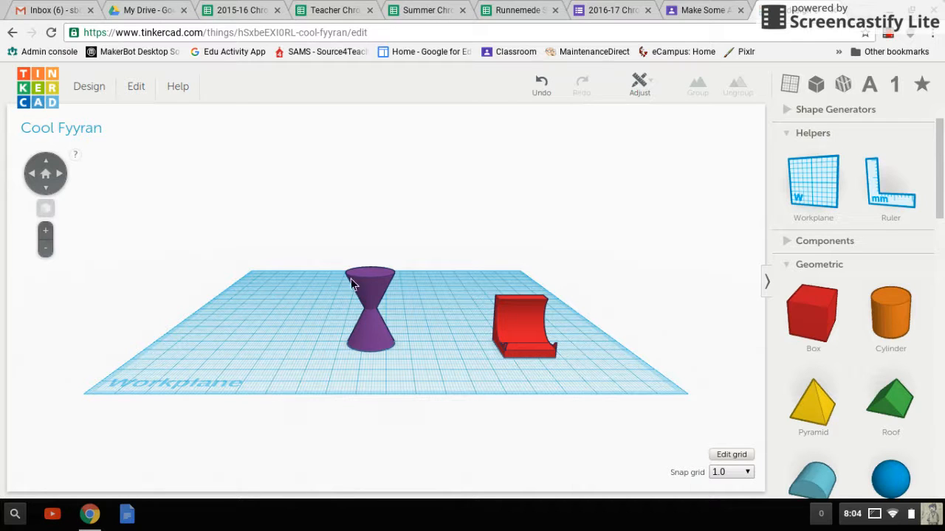
Place a green roof shape near the workplane's front corner, in front of the purple hourglass
left_click(41, 177)
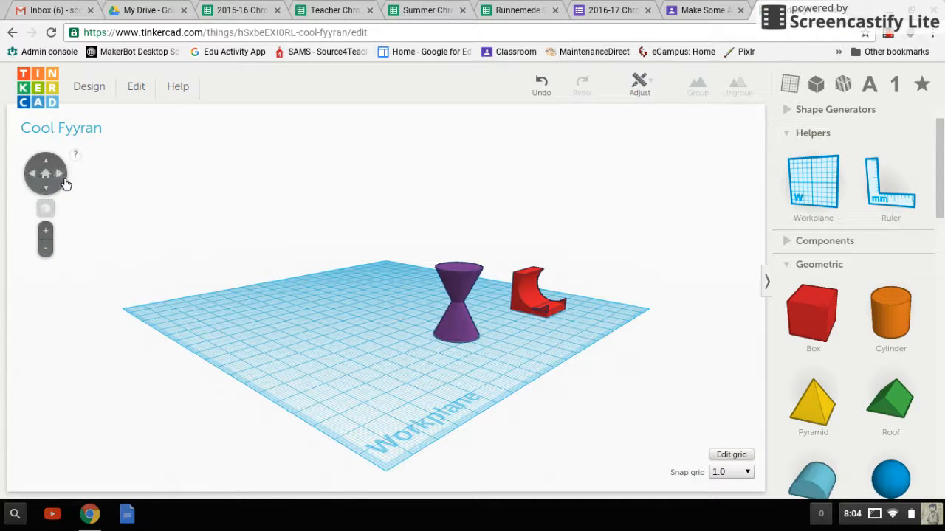
left_click(63, 183)
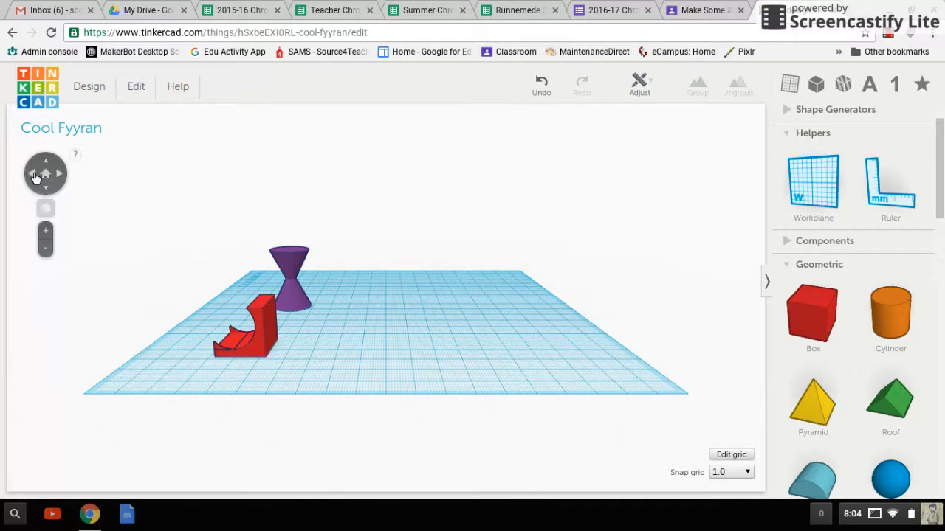
left_click(36, 177)
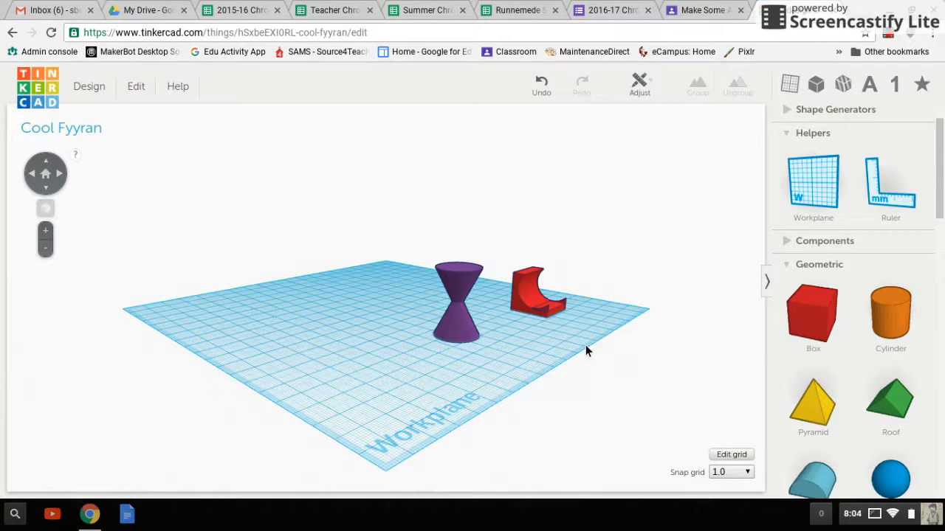
left_click_drag(892, 400, 443, 388)
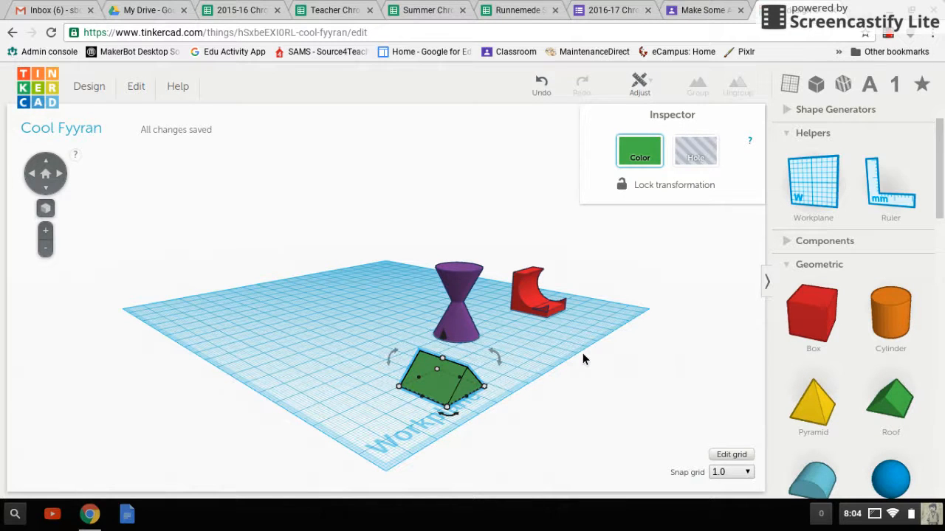
Paste a copy of the green roof and mirror the copy vertically so it stands upside down
key("ctrl+v")
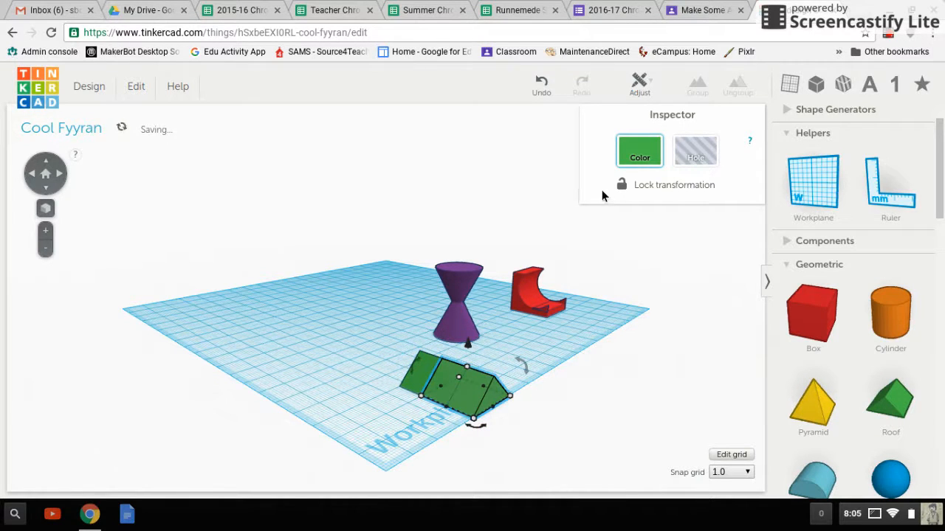
left_click(639, 85)
left_click(639, 127)
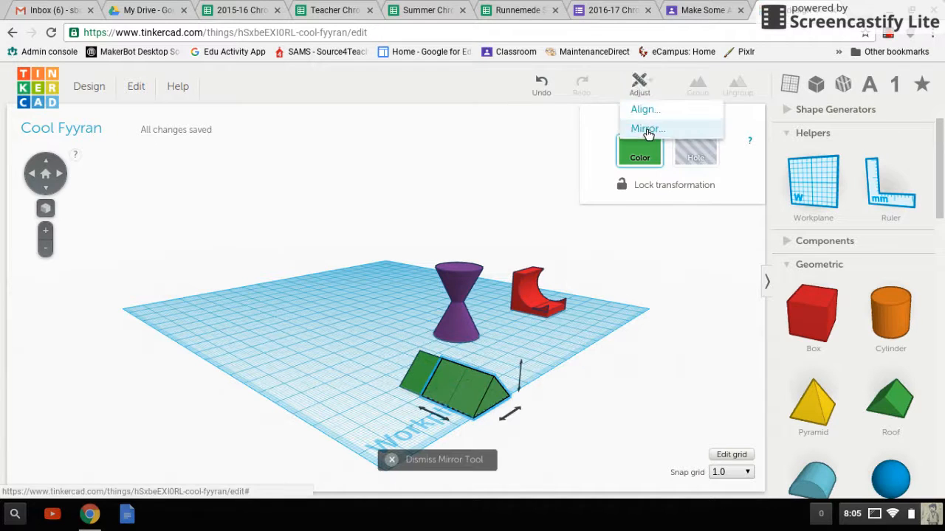
left_click(521, 374)
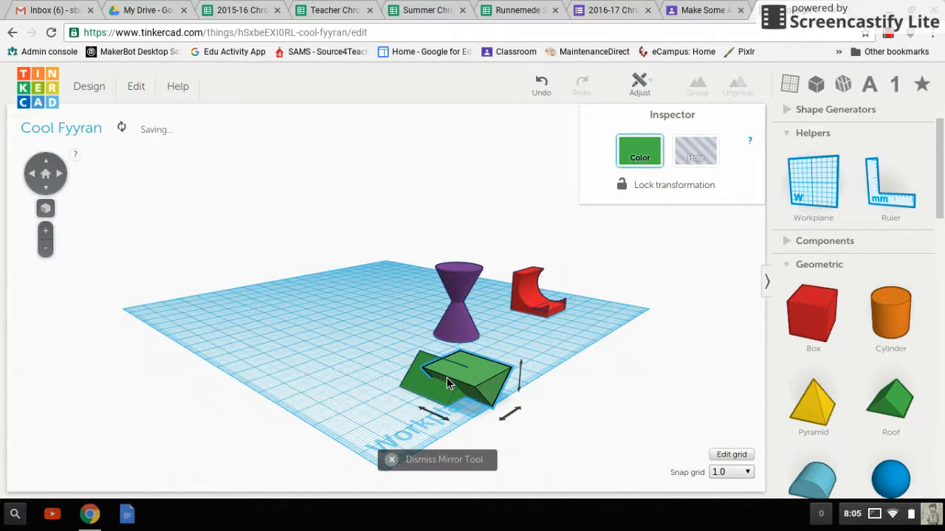
Align the upright and inverted green roofs on their horizontal centres so they overlap
left_click_drag(392, 358, 509, 404)
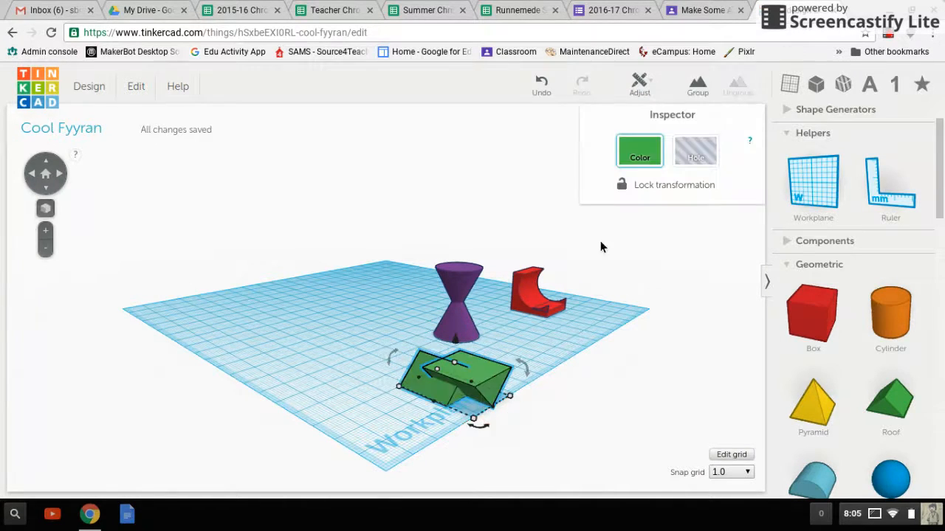
left_click(644, 88)
left_click(646, 112)
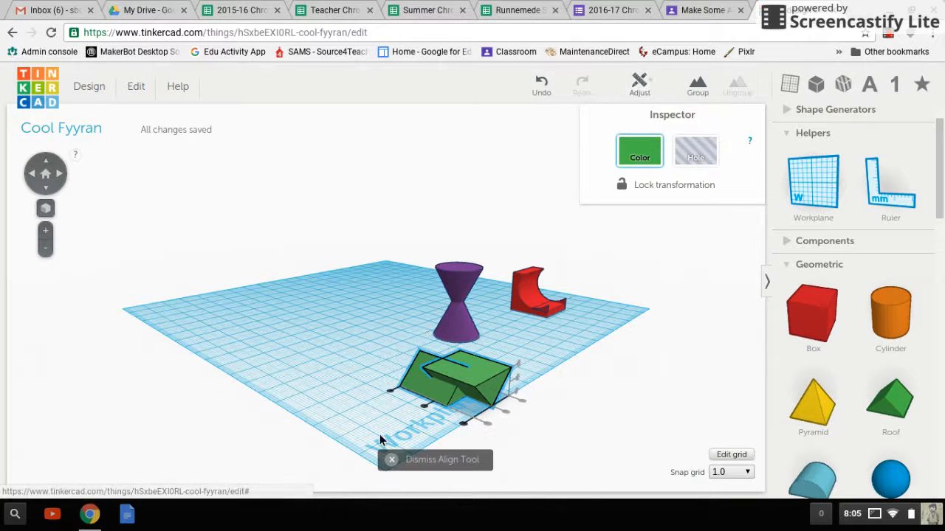
left_click(425, 405)
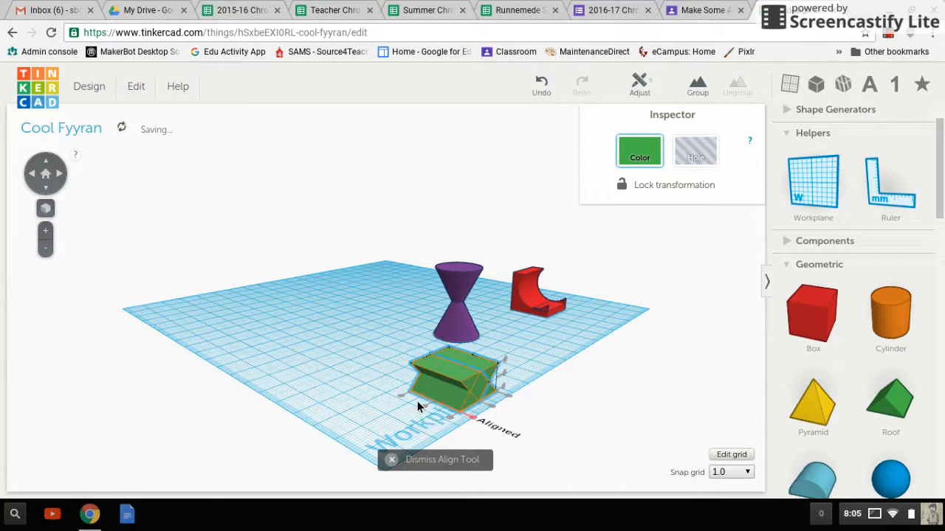
left_click(308, 316)
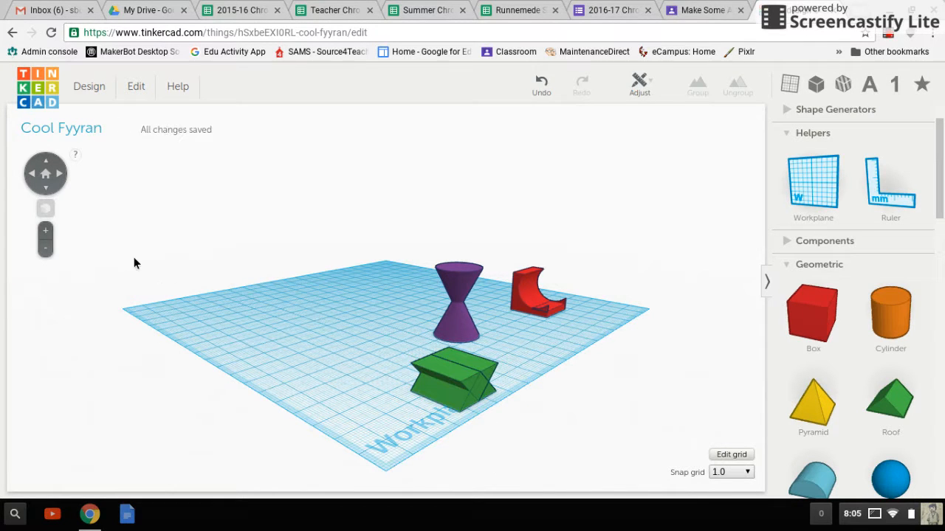
Raise the inverted green roof above the upright one until the two ridges nearly meet in an hourglass-like shape
left_click(52, 186)
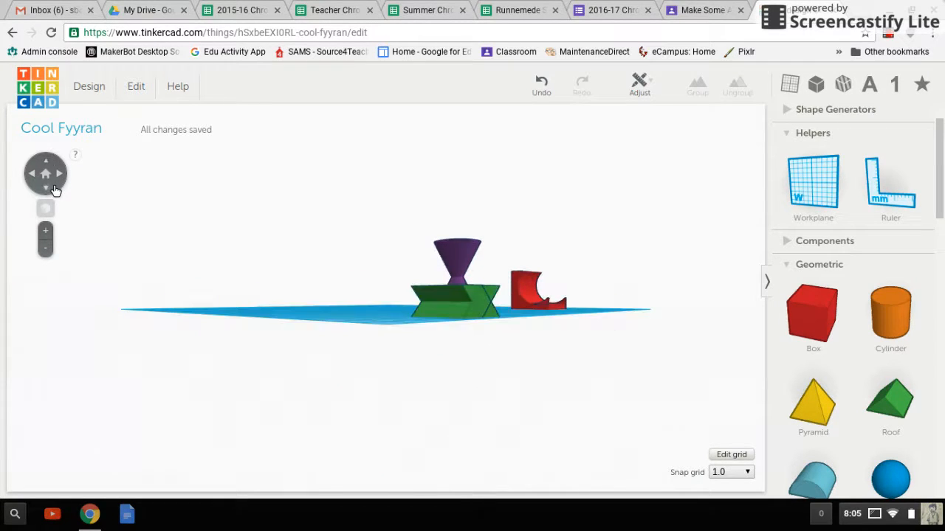
left_click(66, 175)
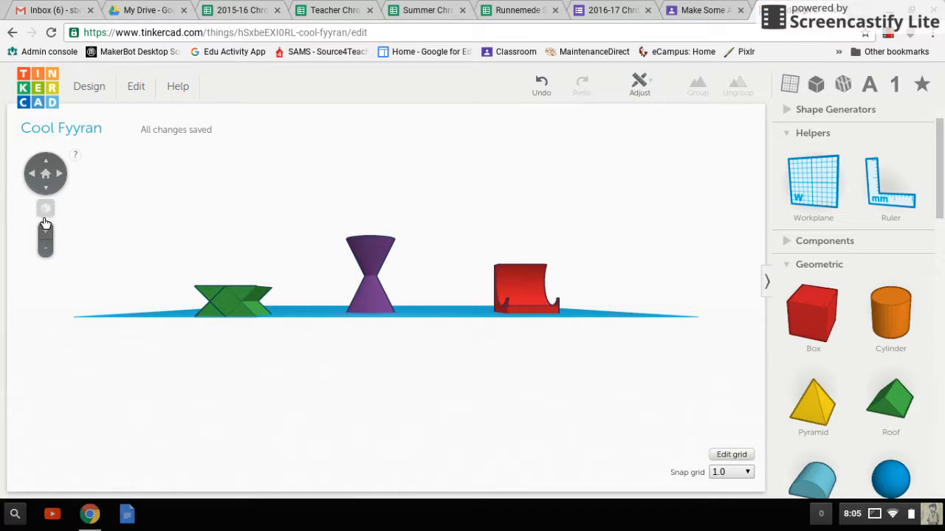
left_click(212, 300)
key("ctrl+Up")
key("ctrl+Up")
key("ctrl+Up")
key("ctrl+Up")
key("ctrl+Up")
key("ctrl+Up")
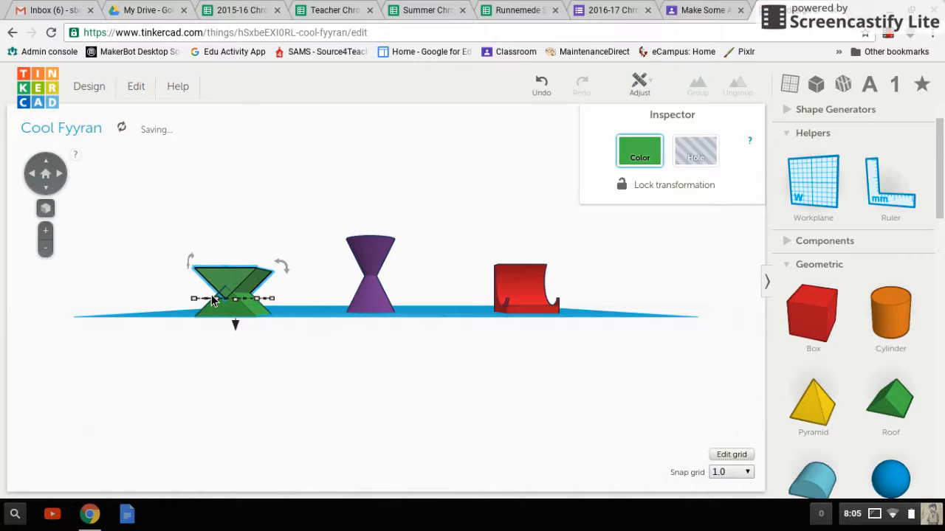
left_click(217, 420)
left_click_drag(116, 289, 170, 327)
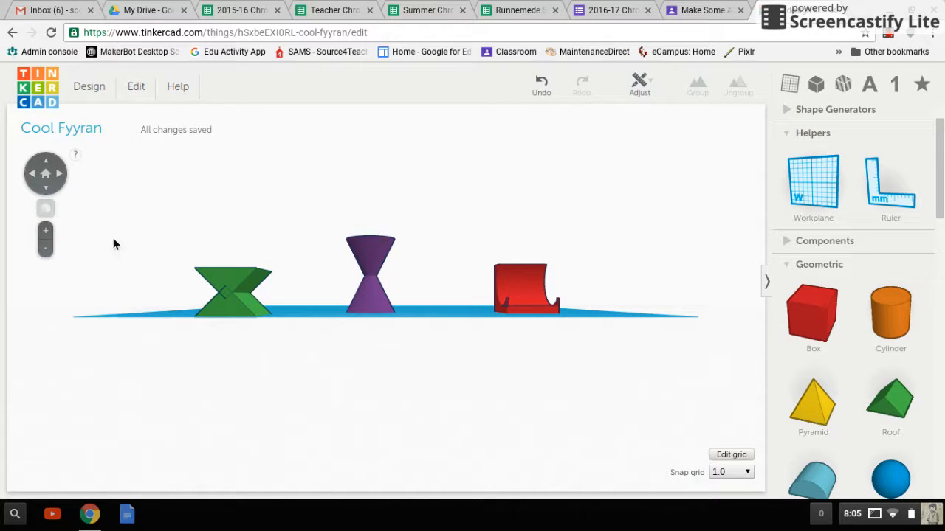
left_click(37, 183)
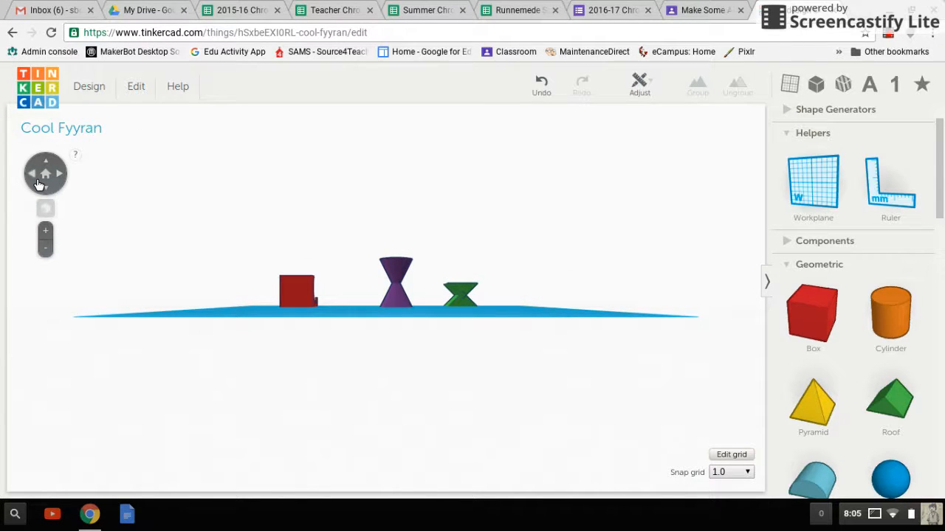
left_click(69, 180)
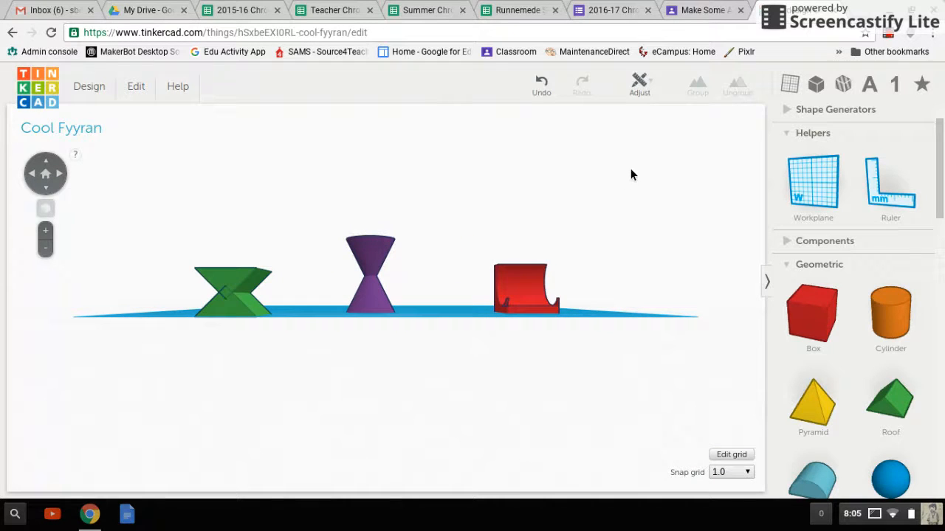
left_click(889, 36)
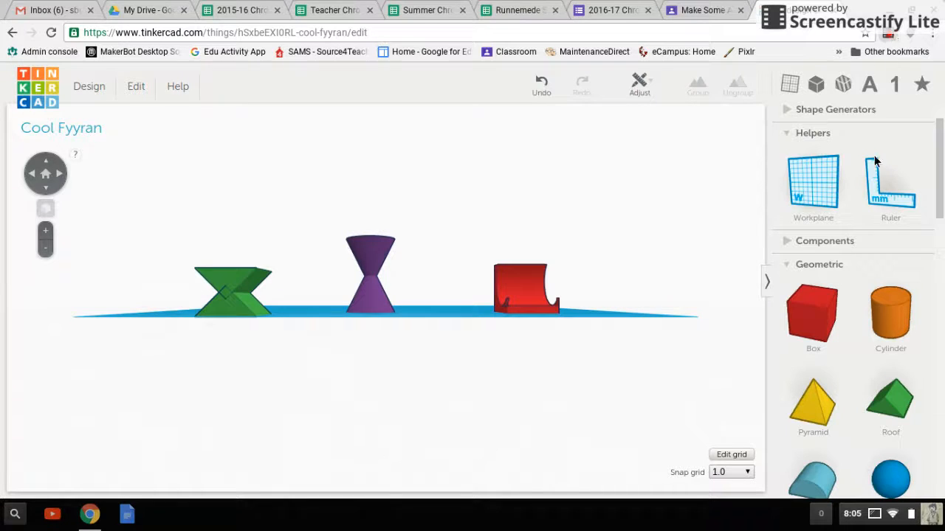